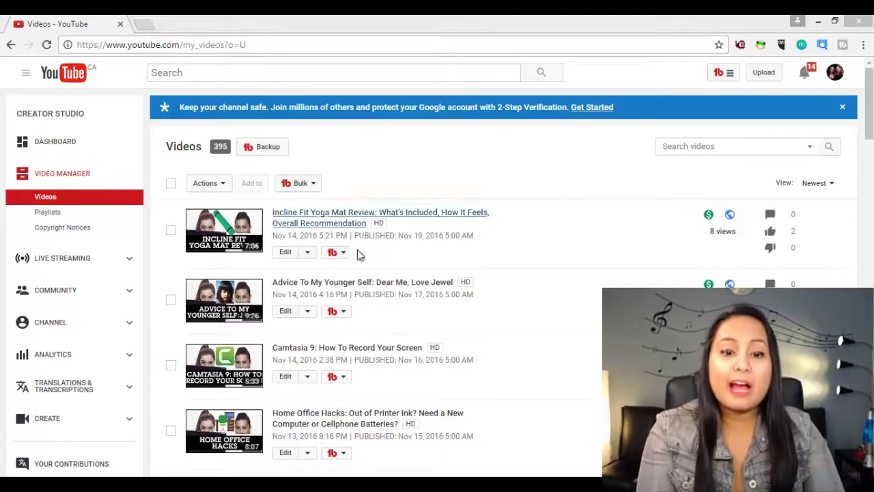
- Open the Incline Fit Yoga Mat Review video's edit page and look over its title, description and tags
{"action": "left_click", "coordinate": [286, 254]}
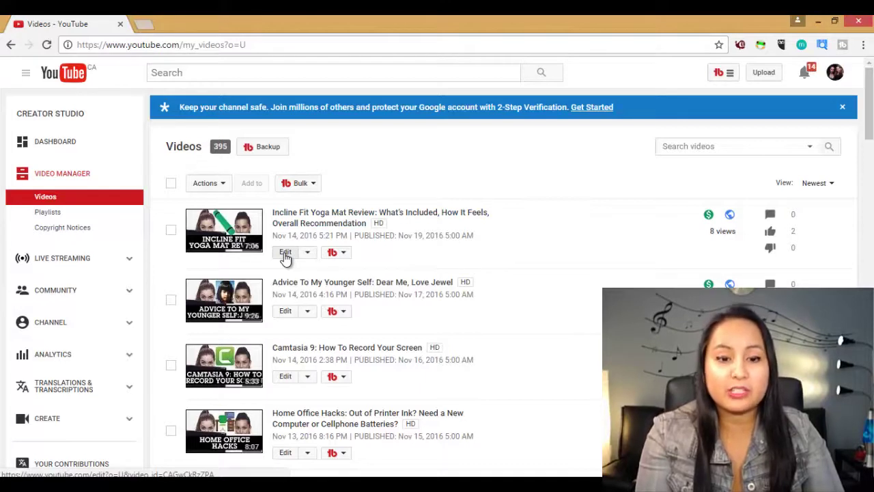
{"action": "left_click", "coordinate": [285, 254]}
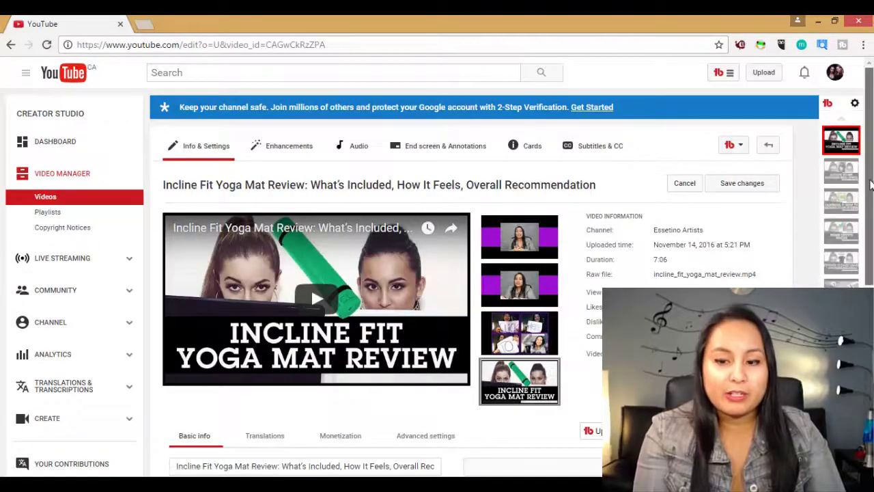
{"action": "scroll", "coordinate": [871, 185], "scroll_direction": "down", "scroll_amount": 1}
{"action": "scroll", "coordinate": [868, 151], "scroll_direction": "up", "scroll_amount": 1}
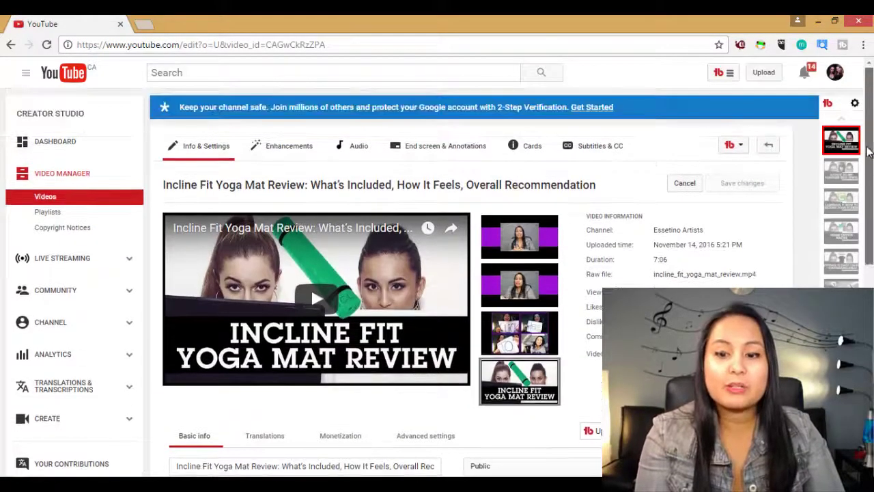
{"action": "scroll", "coordinate": [869, 151], "scroll_direction": "down", "scroll_amount": 4}
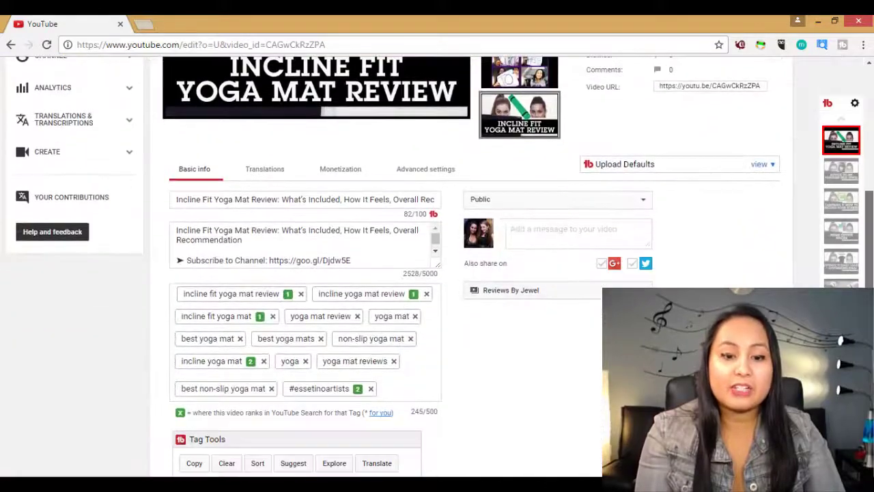
{"action": "scroll", "coordinate": [577, 174], "scroll_direction": "up", "scroll_amount": 4}
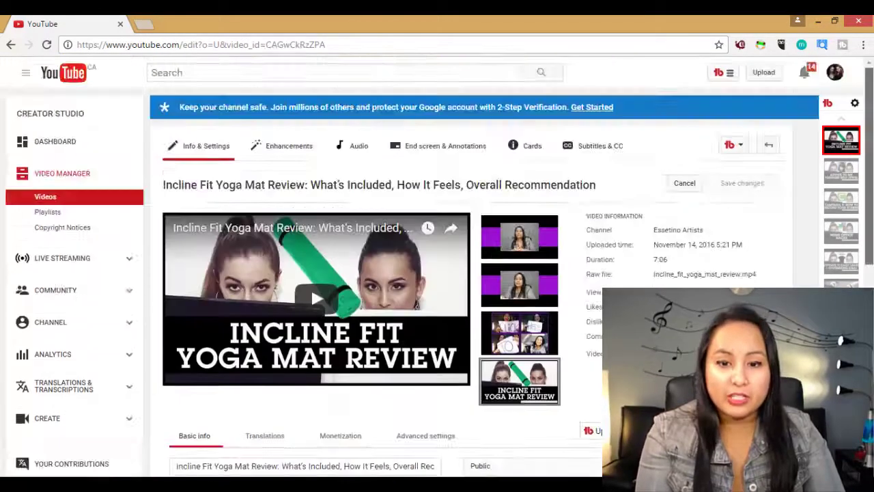
- Go to End screen & Annotations, switch to the Annotations sub-tab and look over the empty editor
{"action": "left_click", "coordinate": [451, 157]}
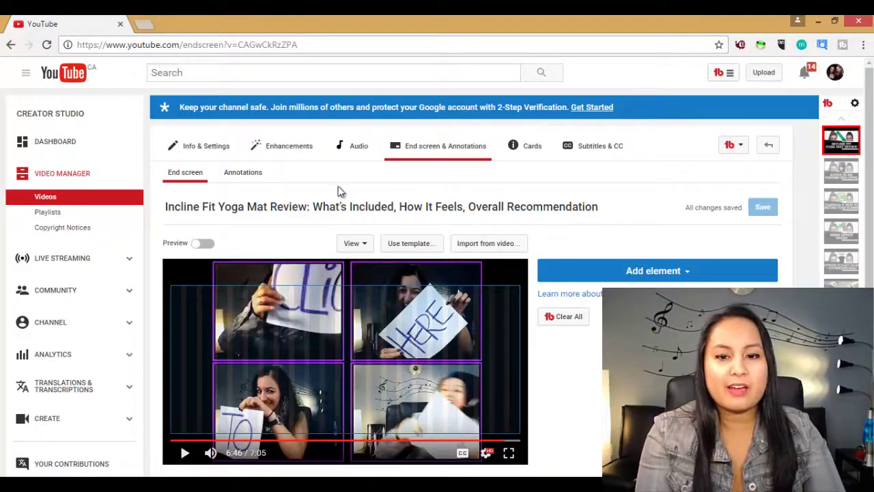
{"action": "left_click", "coordinate": [257, 177]}
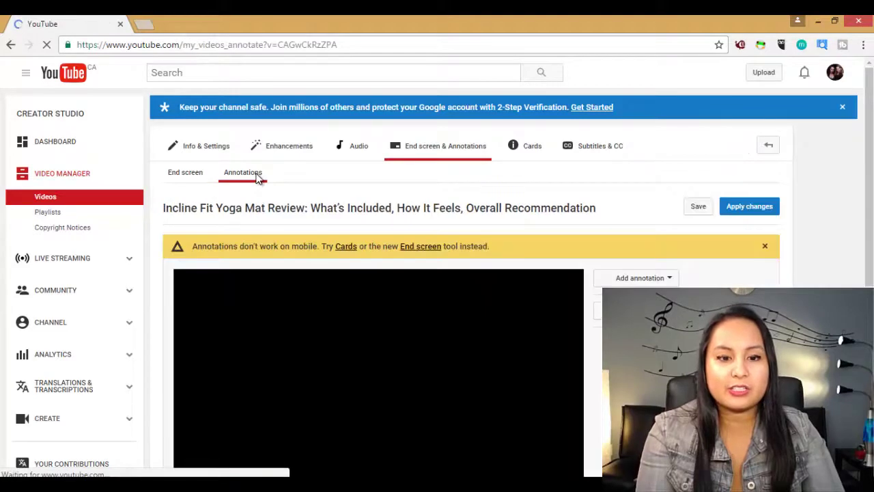
{"action": "scroll", "coordinate": [866, 205], "scroll_direction": "down", "scroll_amount": 2}
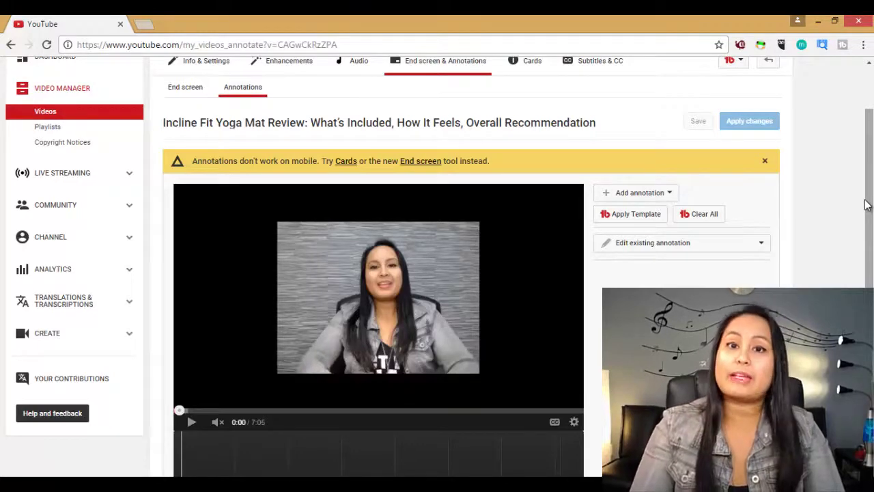
{"action": "scroll", "coordinate": [865, 204], "scroll_direction": "down", "scroll_amount": 1}
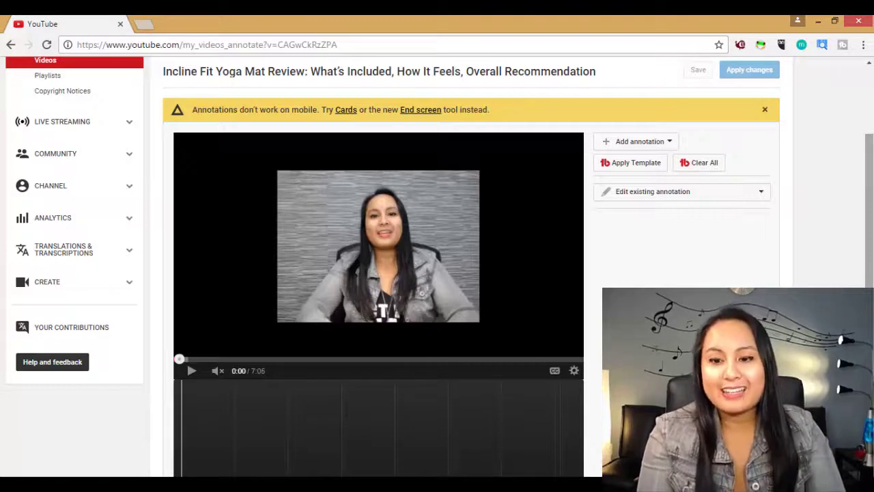
{"action": "scroll", "coordinate": [440, 266], "scroll_direction": "down", "scroll_amount": 1}
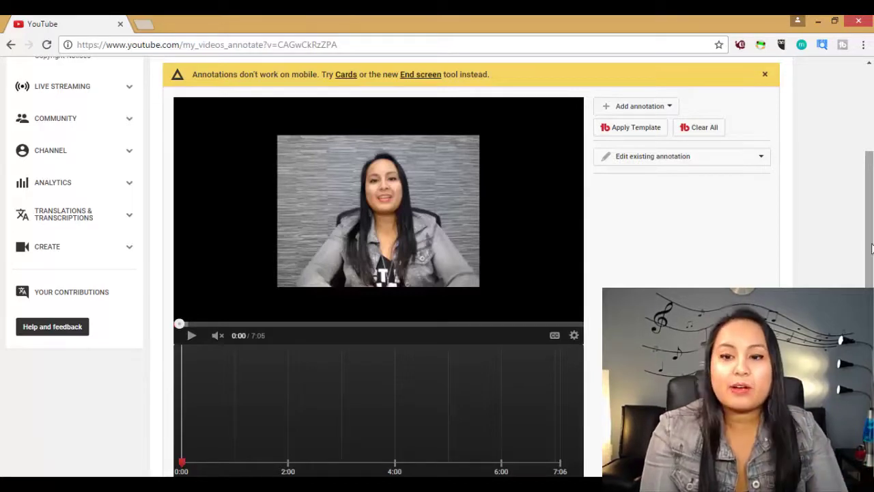
- Add a Note reading 'Check out my other Reviews!' with a light purple background and size-16 text
{"action": "left_click", "coordinate": [644, 114]}
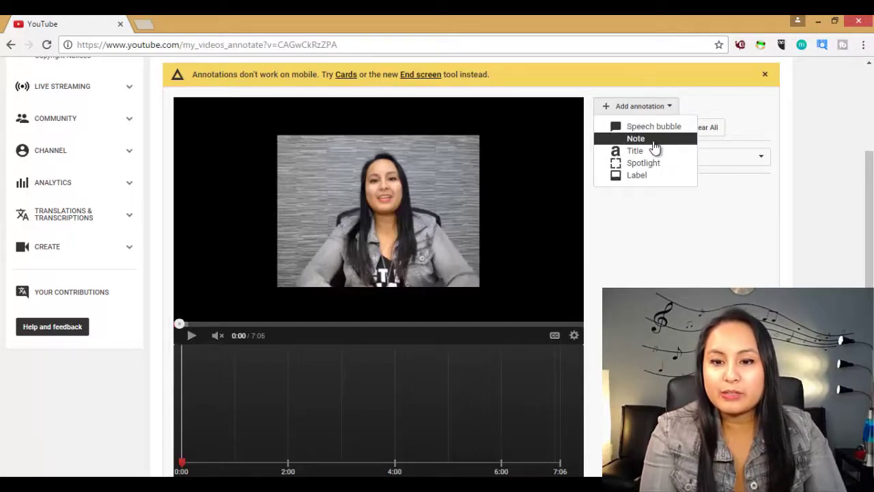
{"action": "left_click", "coordinate": [653, 142]}
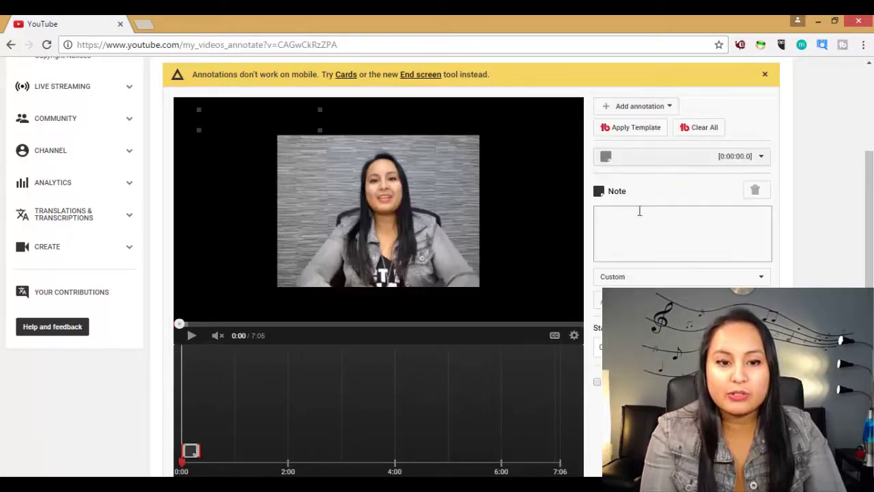
{"action": "left_click", "coordinate": [622, 222]}
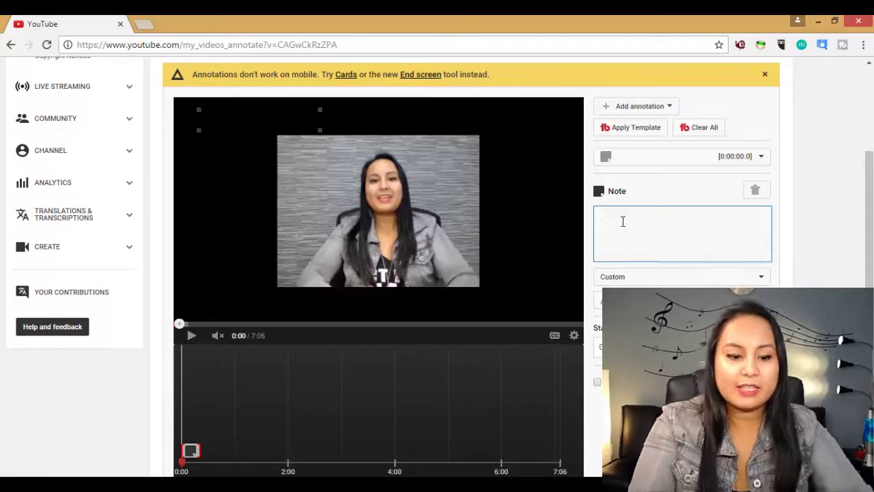
{"action": "type", "text": "Chec"}
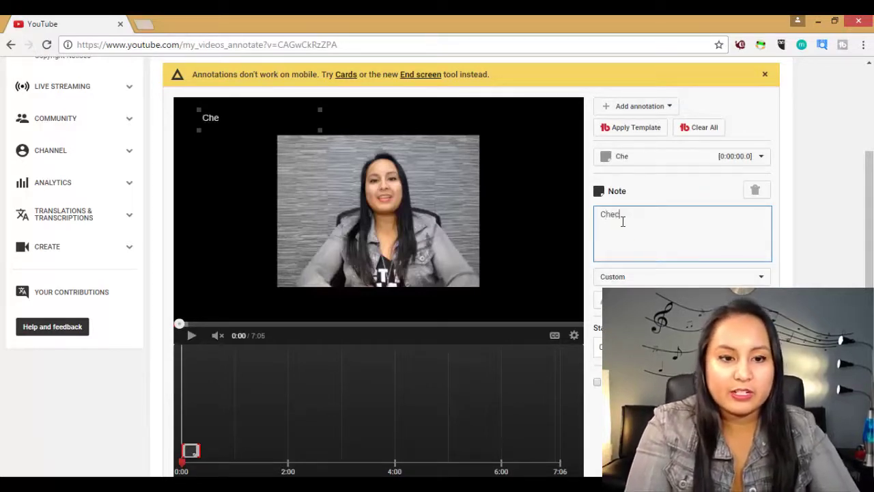
{"action": "type", "text": "k out my oth"}
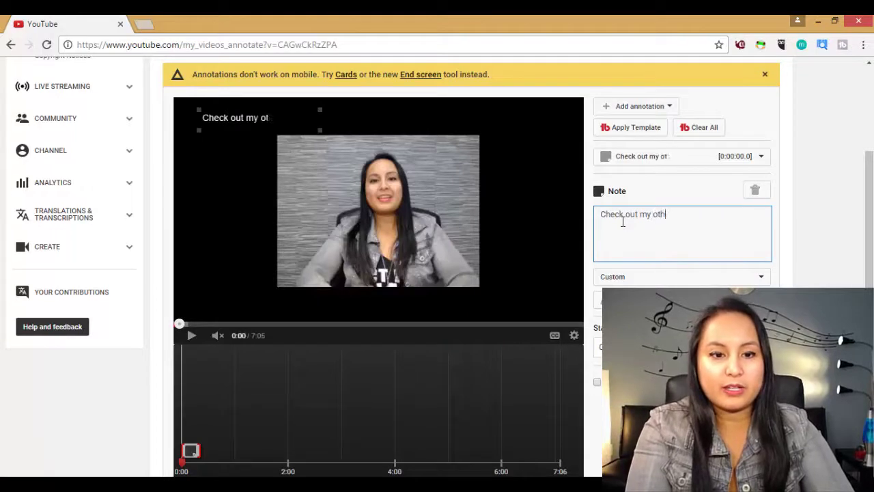
{"action": "type", "text": "er Rev"}
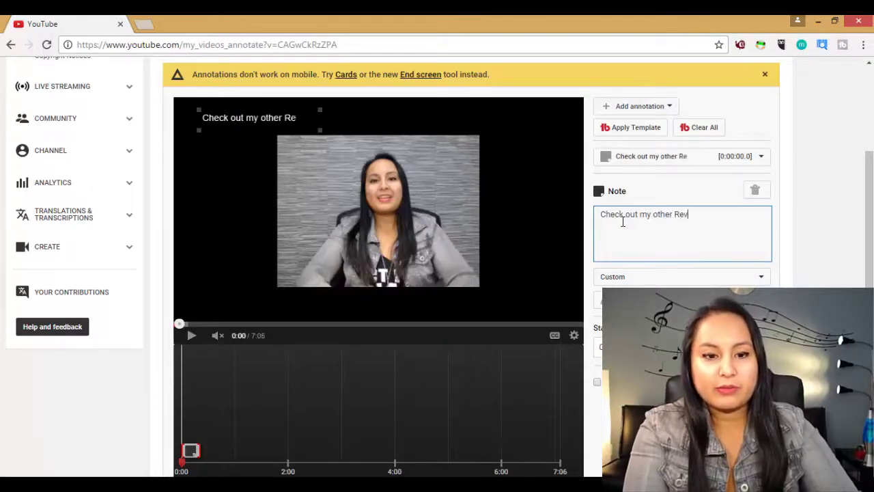
{"action": "type", "text": "iews!"}
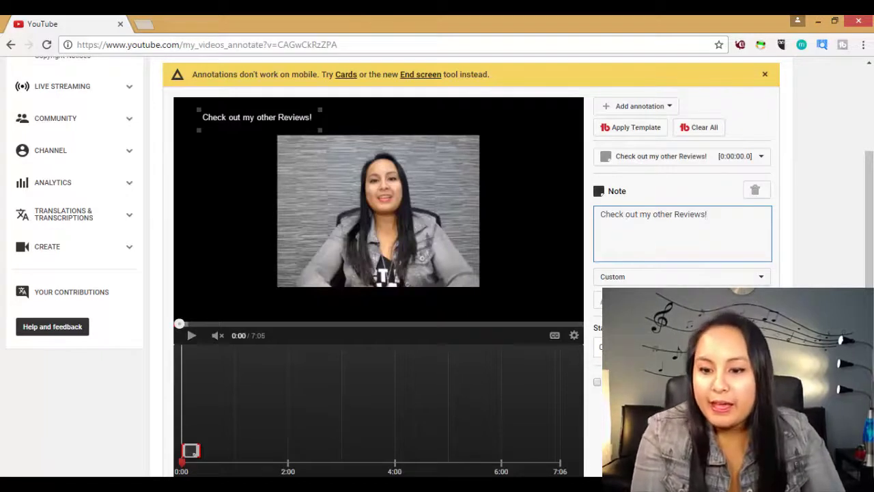
{"action": "left_click", "coordinate": [742, 303]}
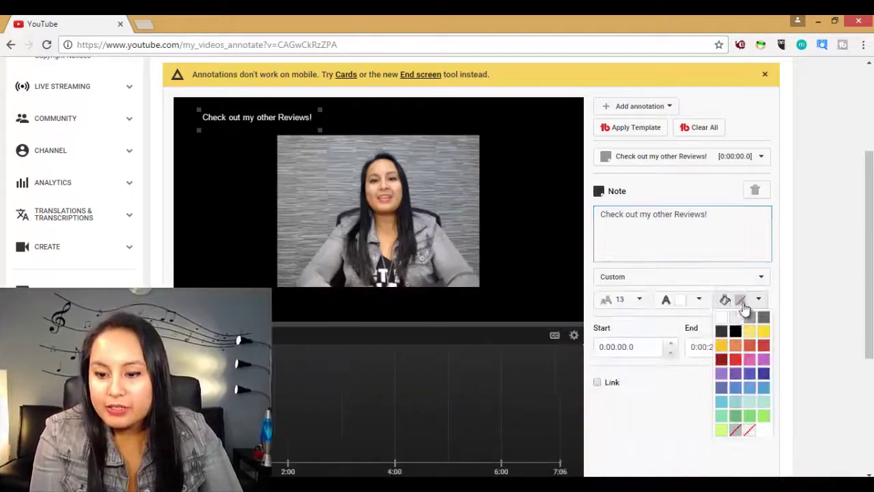
{"action": "left_click", "coordinate": [730, 373]}
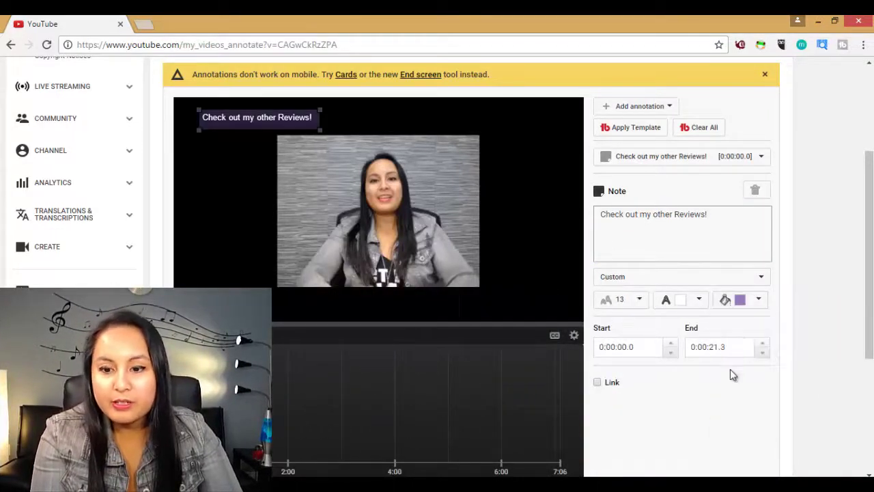
{"action": "left_click", "coordinate": [637, 302]}
{"action": "left_click", "coordinate": [633, 368]}
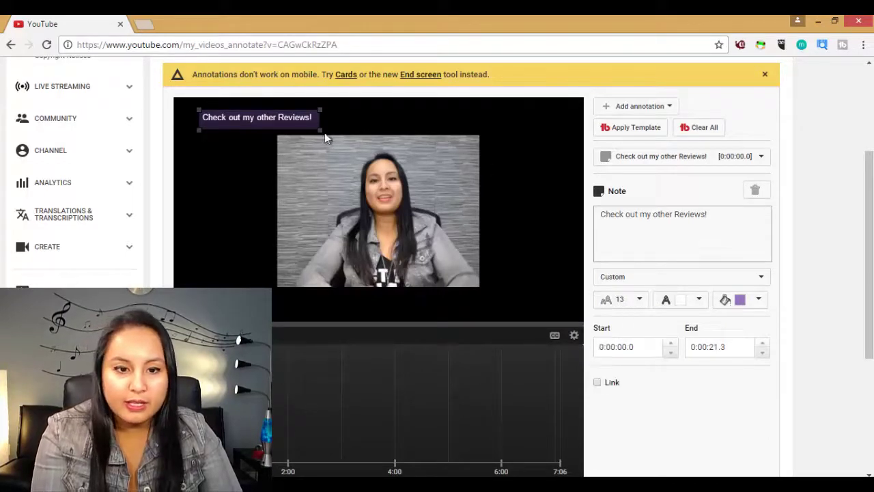
- Widen the note to fit on one line and move it to the video's top-left
{"action": "left_click_drag", "start_coordinate": [320, 130], "coordinate": [381, 135]}
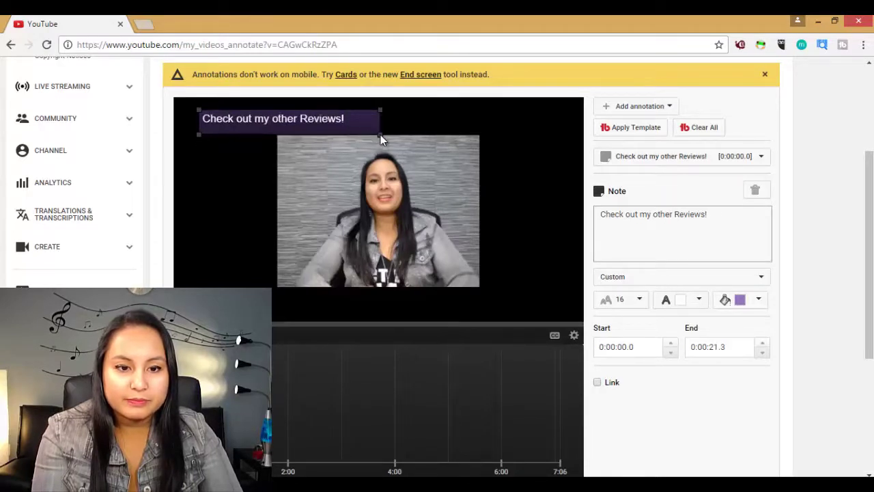
{"action": "left_click_drag", "start_coordinate": [298, 123], "coordinate": [285, 116]}
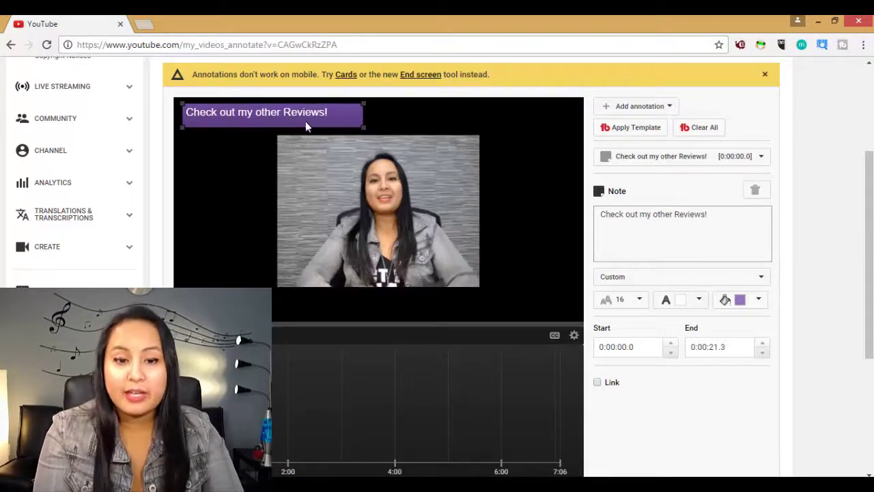
{"action": "left_click", "coordinate": [309, 116]}
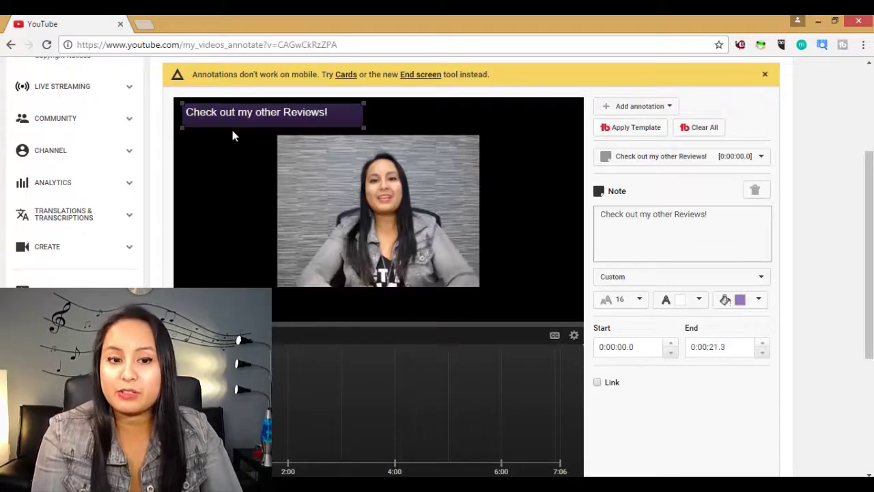
{"action": "scroll", "coordinate": [612, 385], "scroll_direction": "down", "scroll_amount": 1}
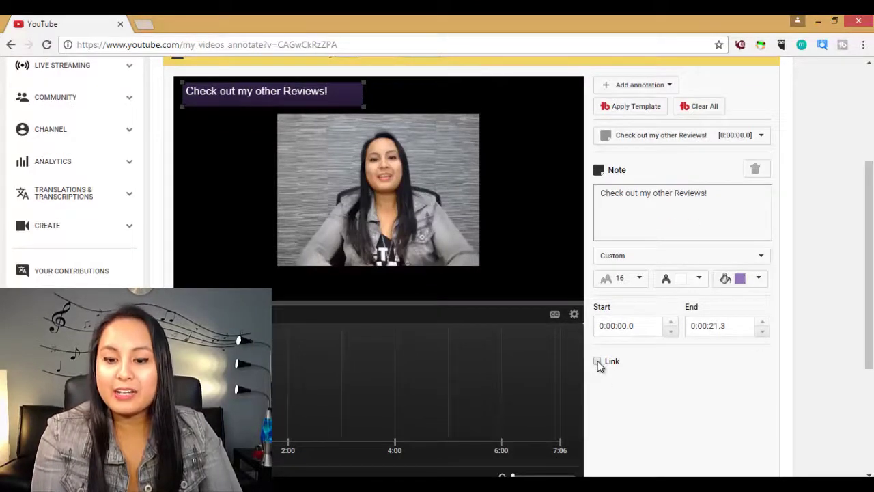
{"action": "left_click", "coordinate": [598, 360]}
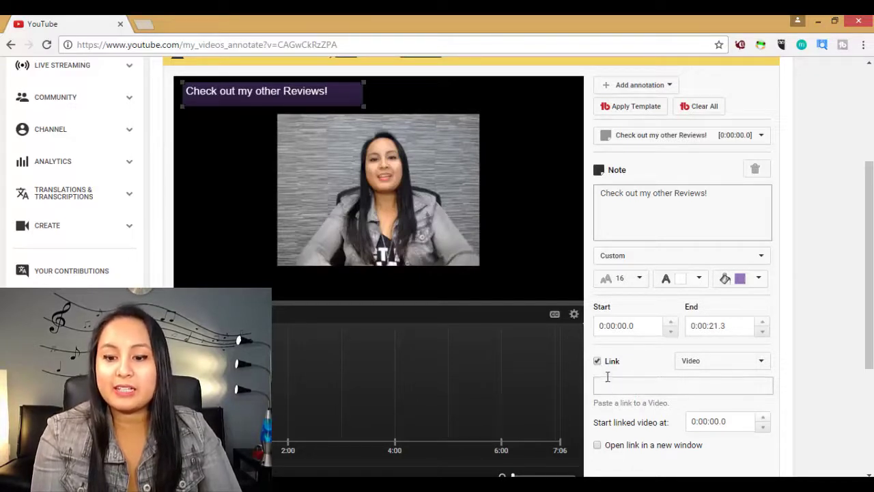
{"action": "left_click", "coordinate": [733, 368]}
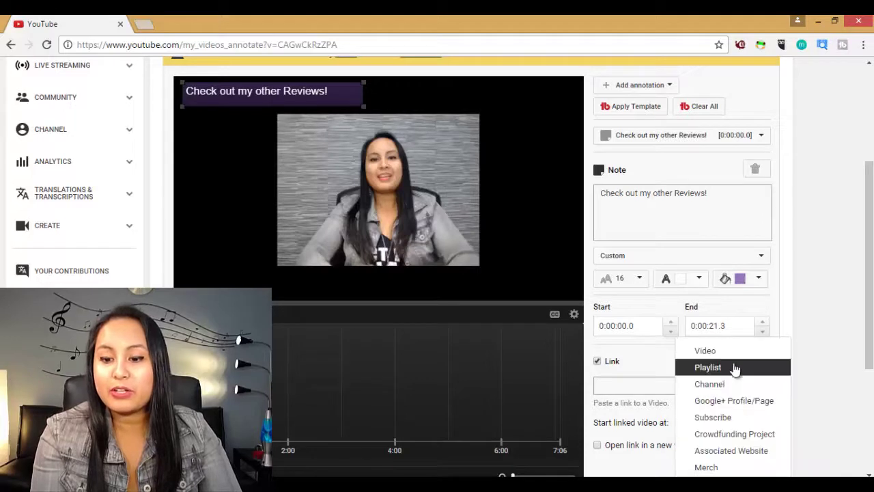
{"action": "scroll", "coordinate": [866, 332], "scroll_direction": "down", "scroll_amount": 1}
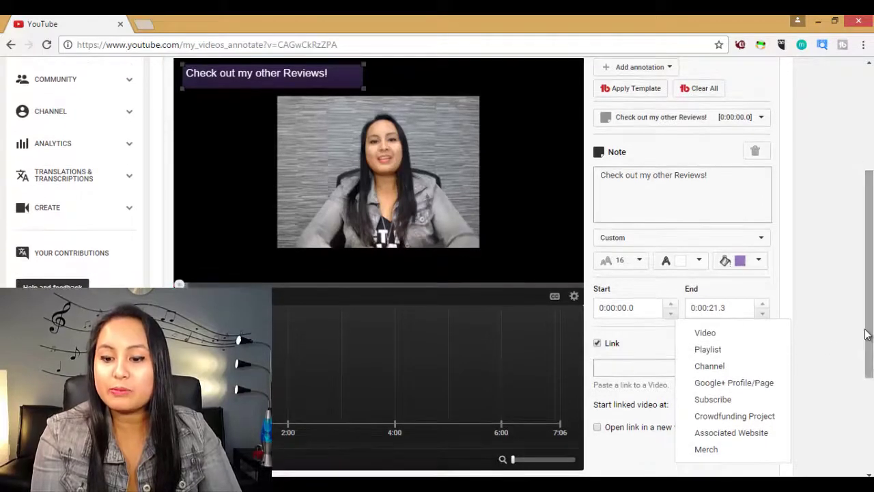
{"action": "left_click", "coordinate": [804, 304]}
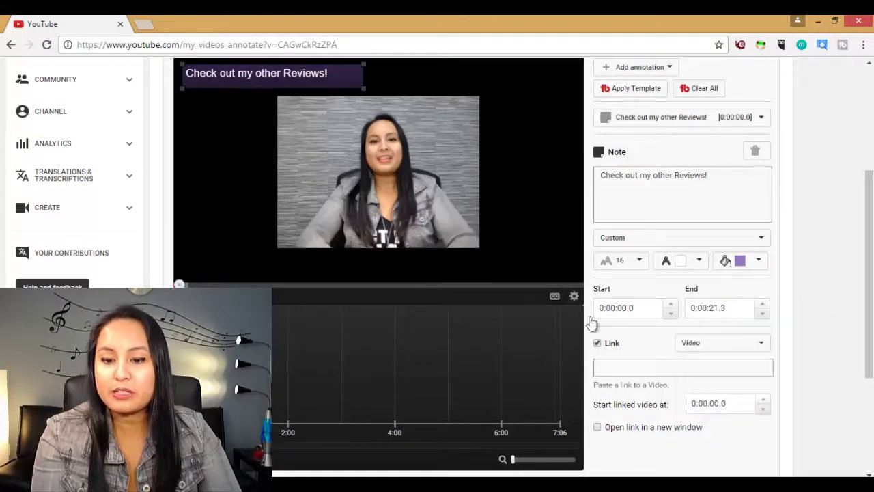
{"action": "left_click", "coordinate": [597, 344]}
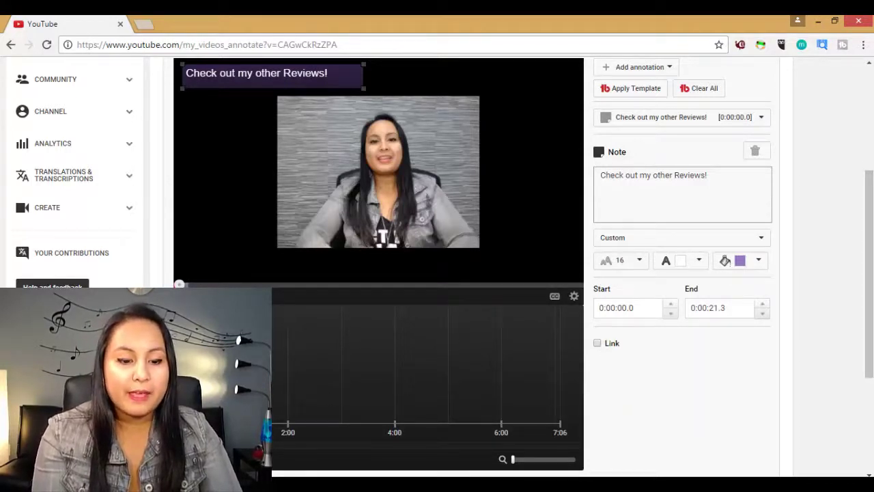
- Stretch the note's timeline bar so its end time becomes 0:04:59.9
{"action": "left_click_drag", "start_coordinate": [199, 411], "coordinate": [372, 424]}
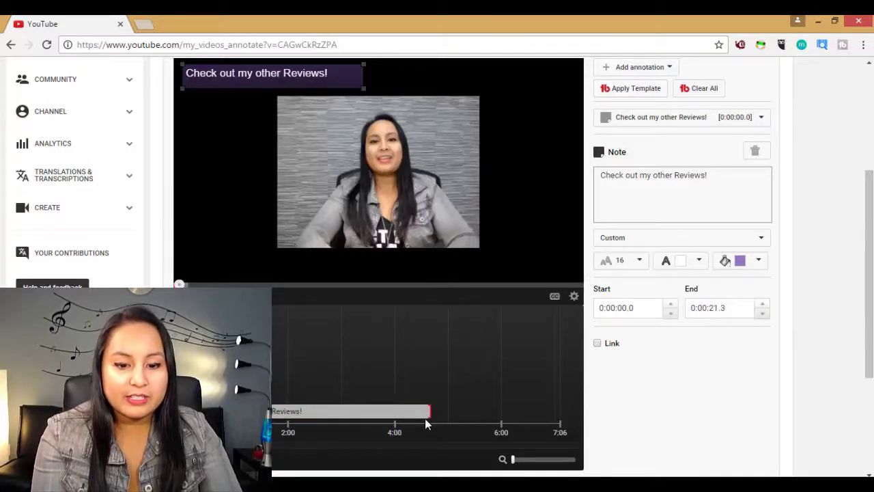
{"action": "left_click_drag", "start_coordinate": [441, 416], "coordinate": [448, 414]}
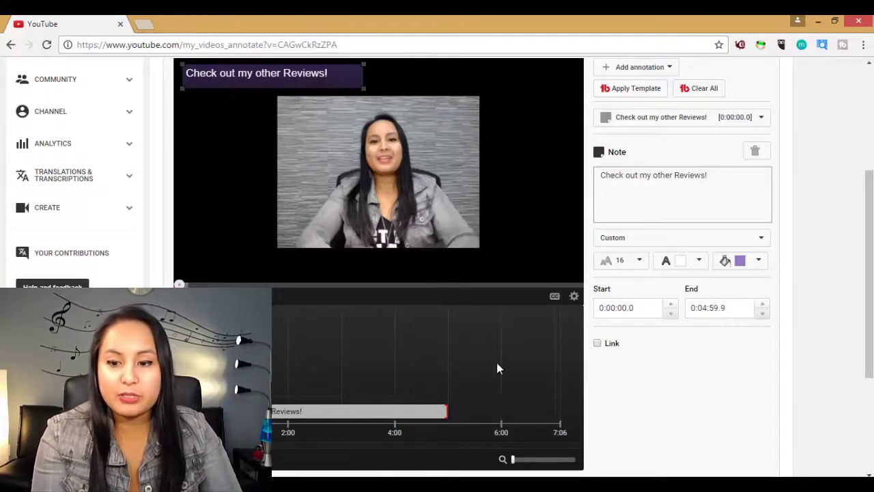
{"action": "left_click_drag", "start_coordinate": [870, 280], "coordinate": [871, 250]}
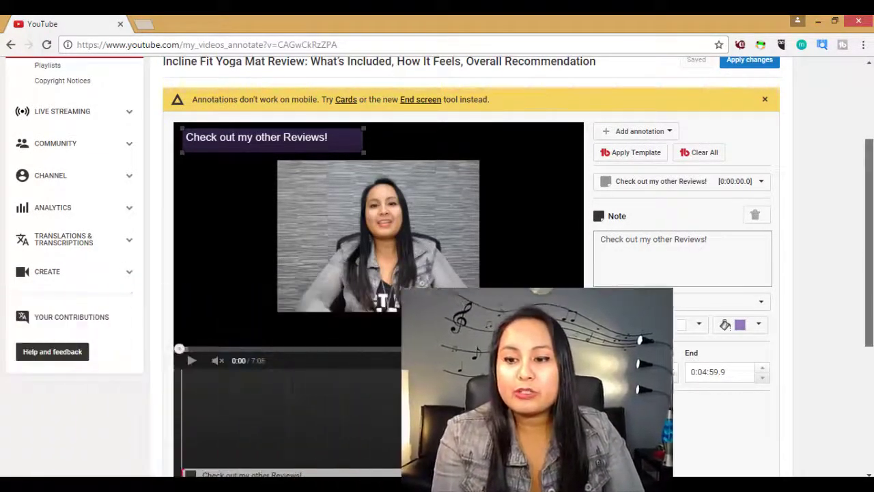
- Tick 'Set this Video as an Annotations Template' for the yoga mat review
{"action": "scroll", "coordinate": [471, 273], "scroll_direction": "down", "scroll_amount": 3}
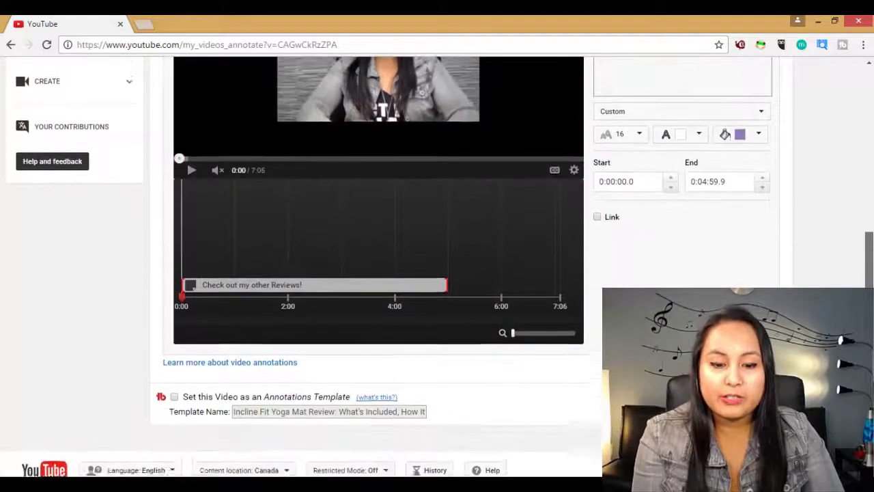
{"action": "scroll", "coordinate": [871, 284], "scroll_direction": "up", "scroll_amount": 1}
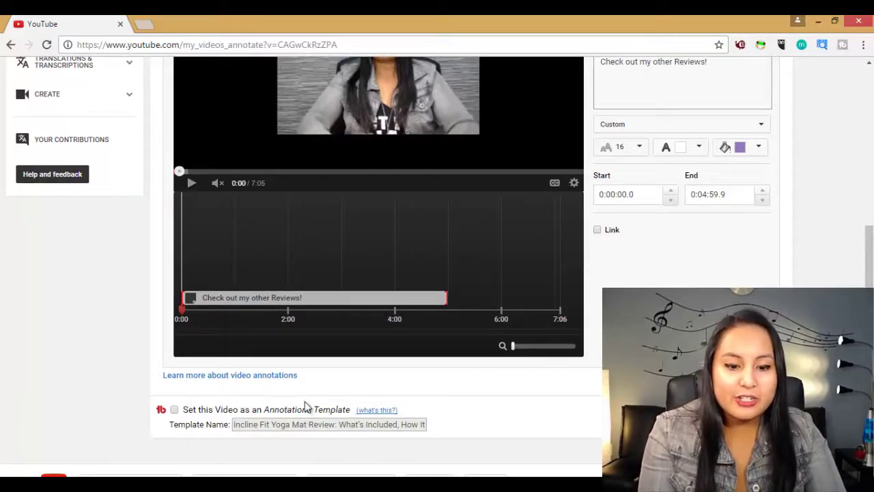
{"action": "left_click", "coordinate": [175, 411]}
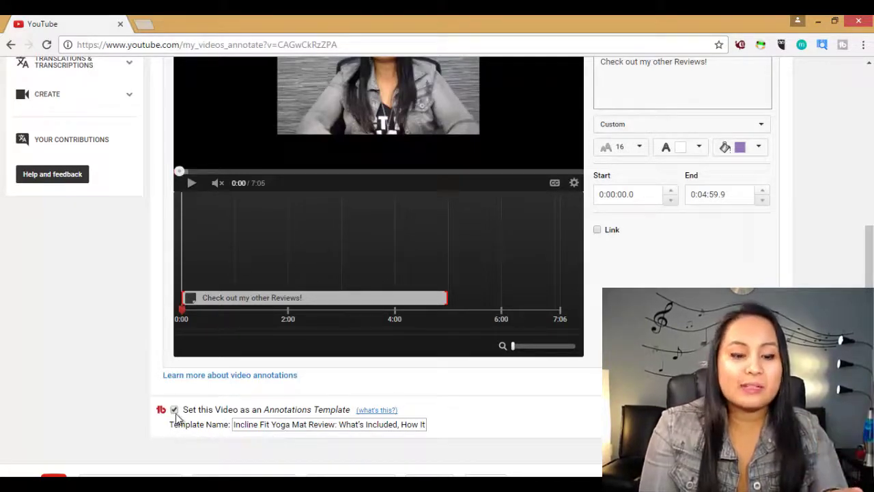
{"action": "left_click_drag", "start_coordinate": [868, 256], "coordinate": [869, 91]}
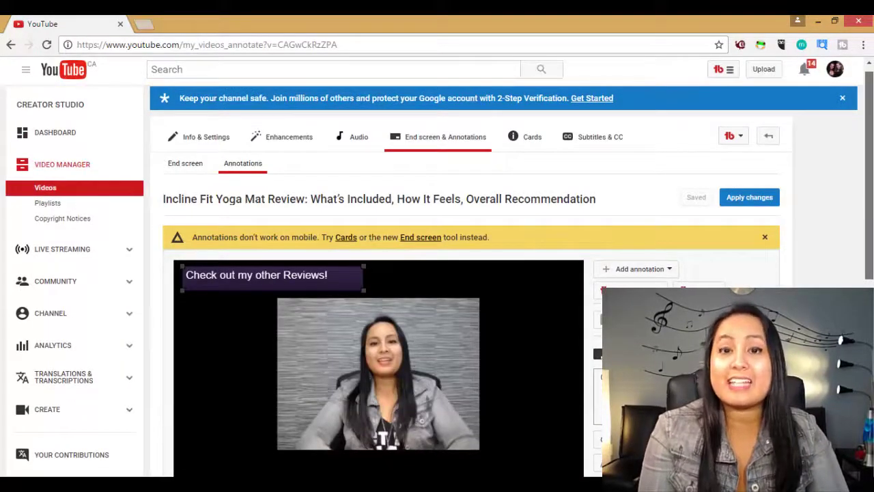
{"action": "scroll", "coordinate": [314, 79], "scroll_direction": "down", "scroll_amount": 1}
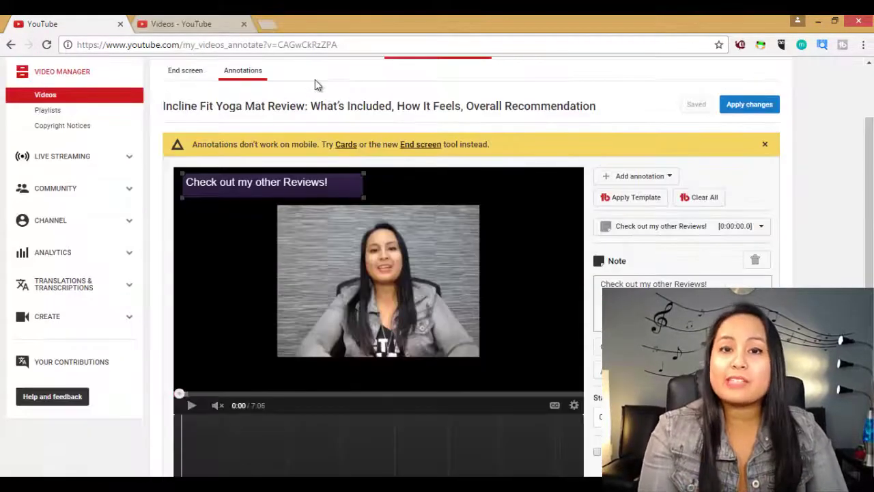
- In the Videos tab, open the TubeBuddy tools menu under the yoga mat review
{"action": "left_click", "coordinate": [217, 22]}
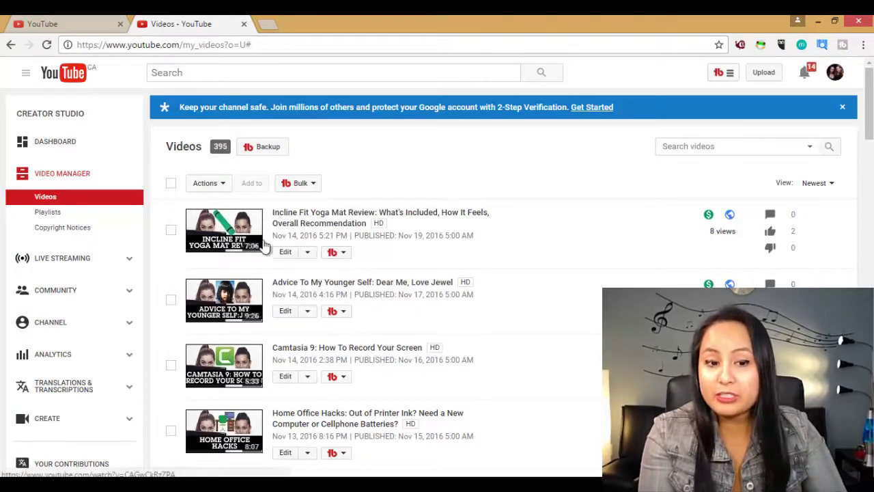
{"action": "scroll", "coordinate": [767, 127], "scroll_direction": "down", "scroll_amount": 1}
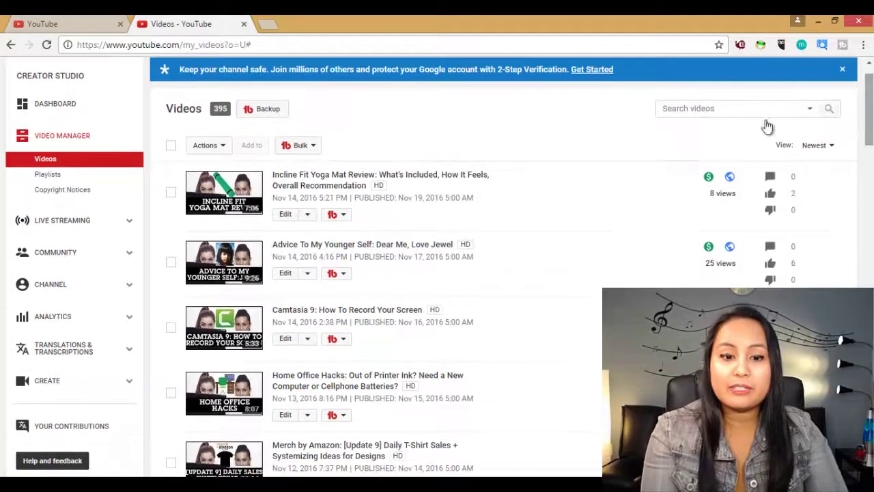
{"action": "left_click", "coordinate": [341, 223]}
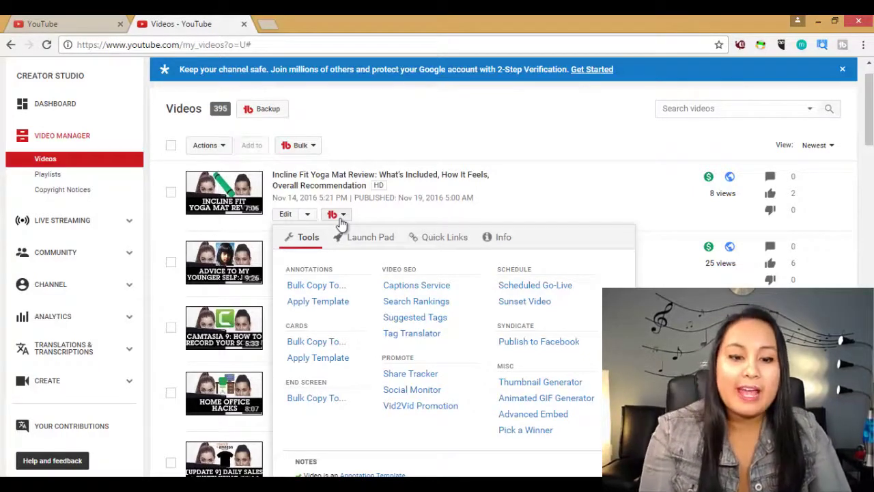
- Choose Annotations > Apply Template and apply the Incline Fit Yoga Mat Review template
{"action": "left_click", "coordinate": [318, 302]}
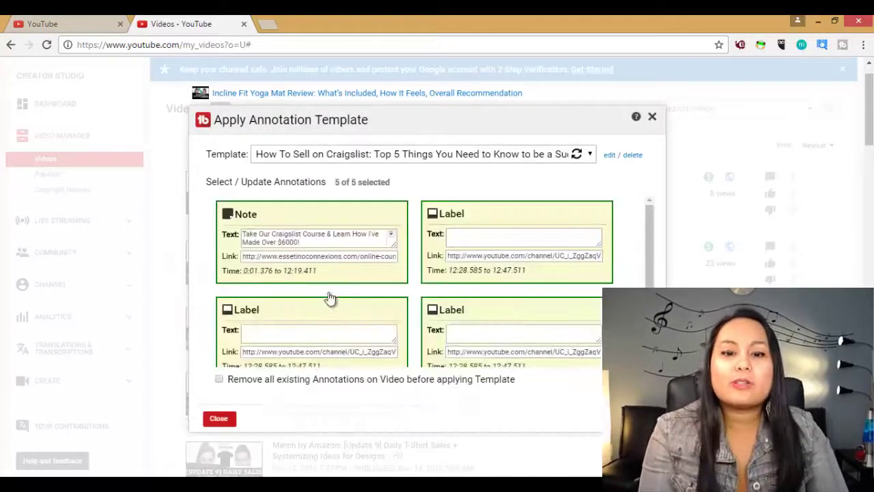
{"action": "left_click", "coordinate": [592, 156]}
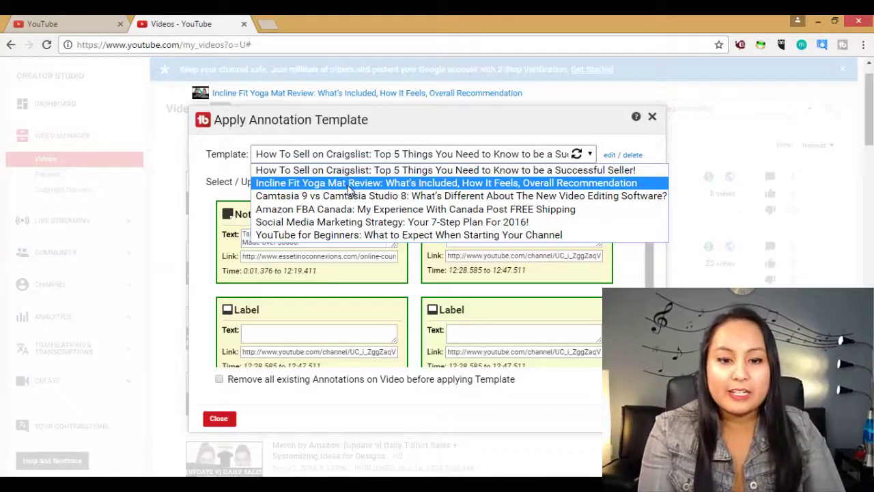
{"action": "left_click", "coordinate": [349, 183]}
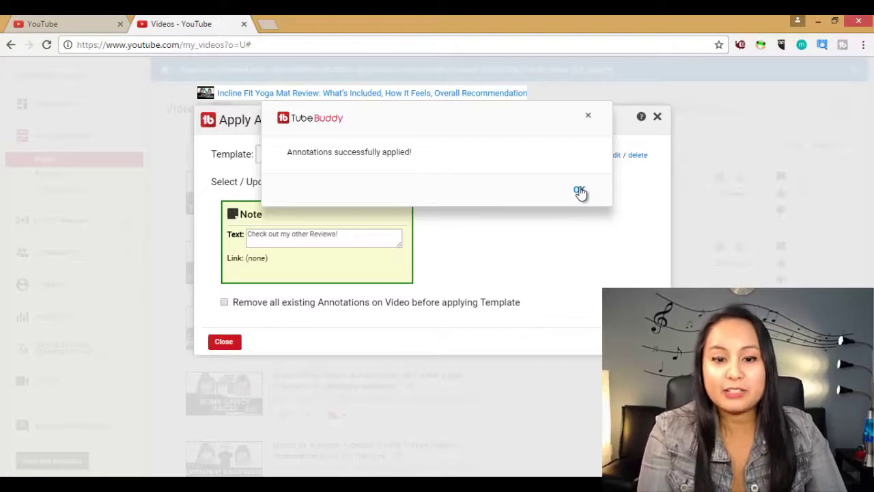
- Dismiss the success message, reopen the yoga mat video's edit page and go to End screen & Annotations
{"action": "left_click", "coordinate": [579, 190]}
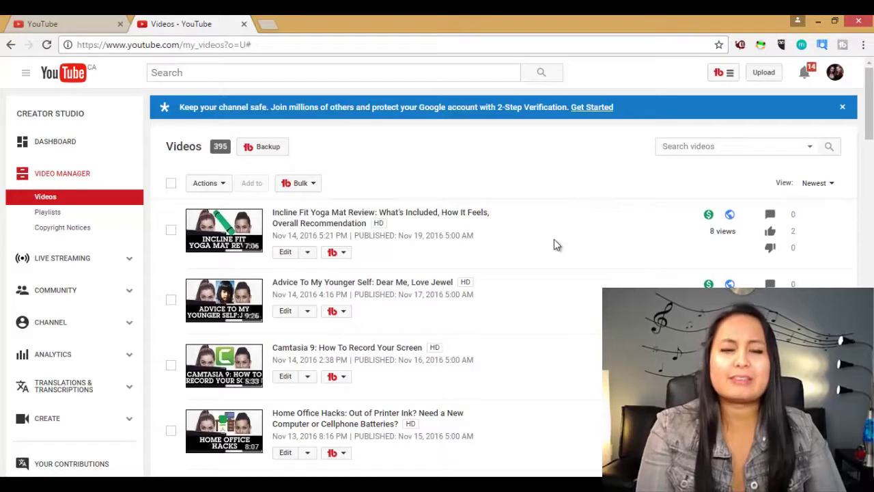
{"action": "left_click", "coordinate": [290, 254]}
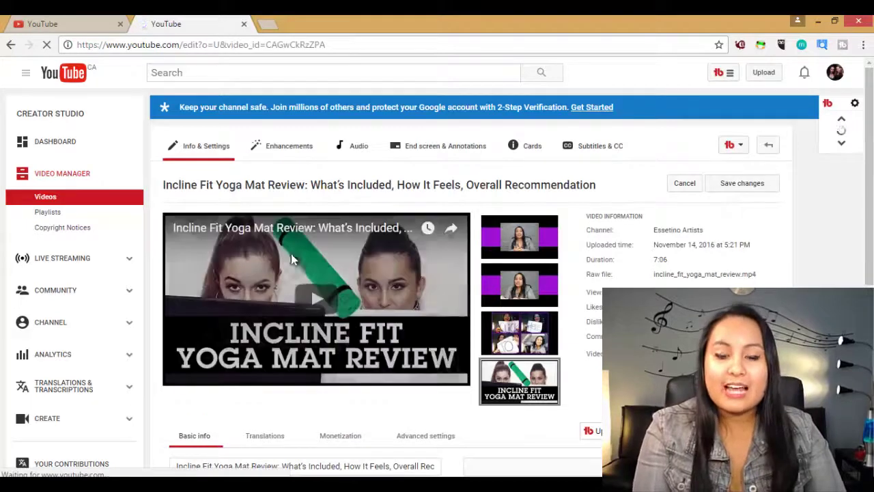
{"action": "left_click", "coordinate": [434, 151]}
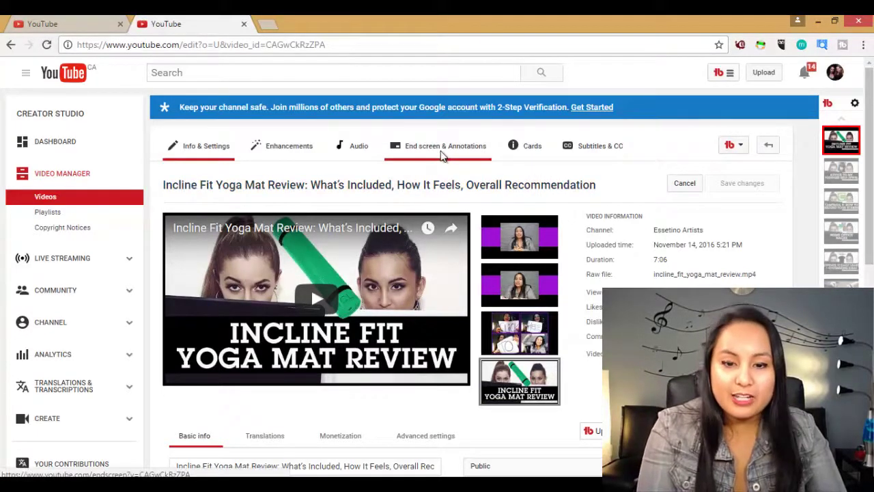
{"action": "left_click", "coordinate": [440, 152]}
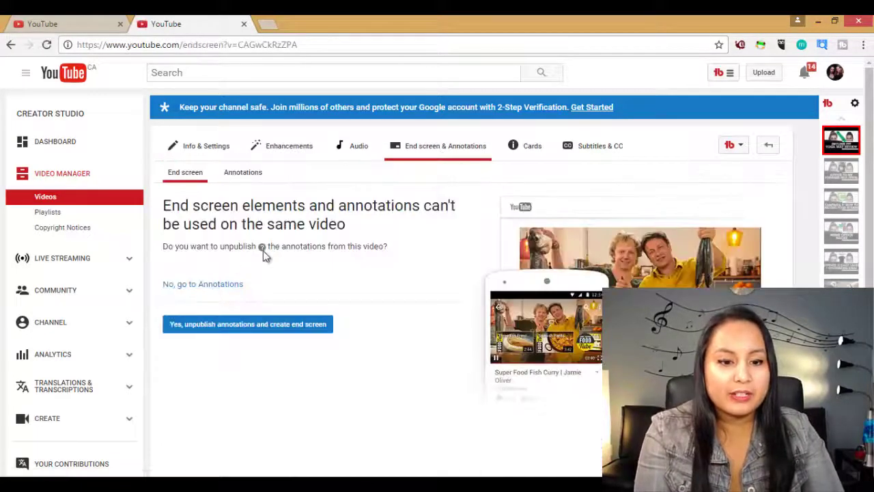
- Choose 'No, go to Annotations' and check that the 'Check out my other Reviews!' note appears
{"action": "left_click", "coordinate": [190, 287]}
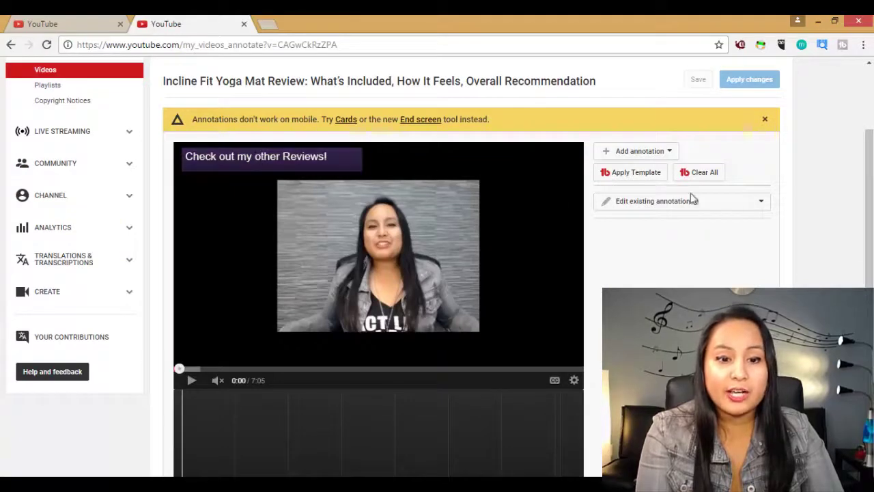
{"action": "scroll", "coordinate": [429, 372], "scroll_direction": "down", "scroll_amount": 3}
{"action": "scroll", "coordinate": [429, 372], "scroll_direction": "up", "scroll_amount": 1}
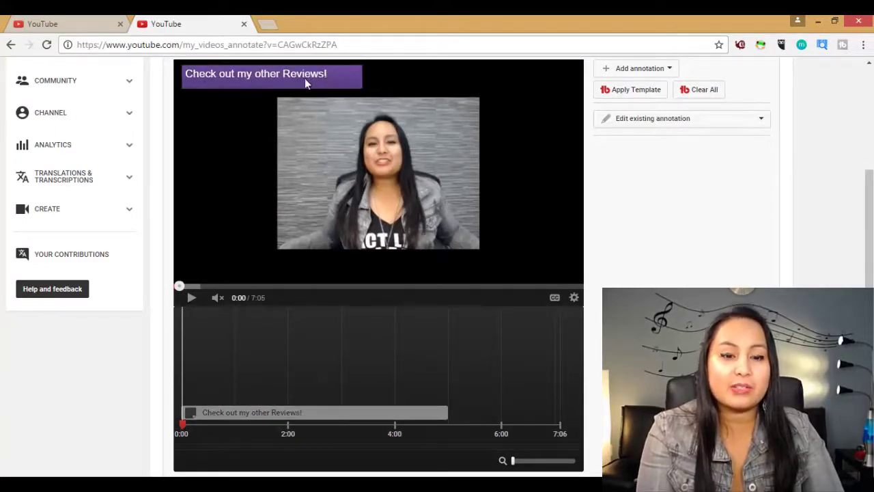
{"action": "scroll", "coordinate": [423, 205], "scroll_direction": "up", "scroll_amount": 3}
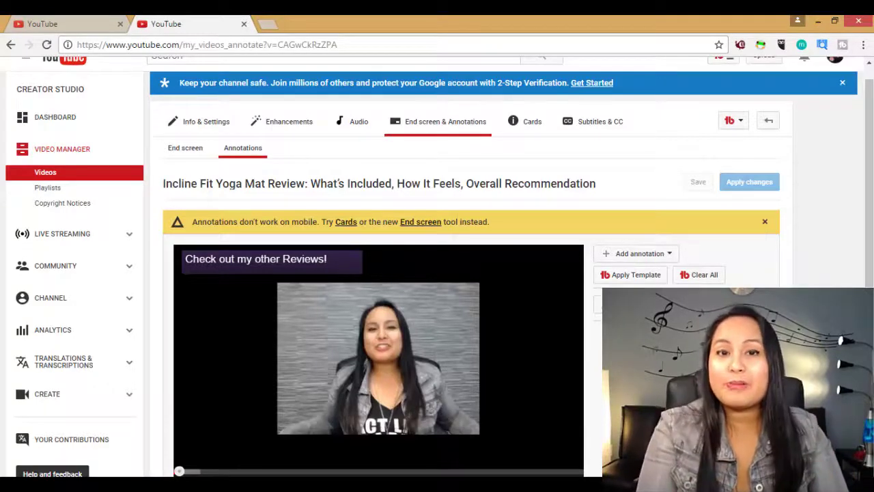
- On the Cards tab, create a video card at 0:02 linking to the iHome iBT72 Review
{"action": "left_click", "coordinate": [530, 123]}
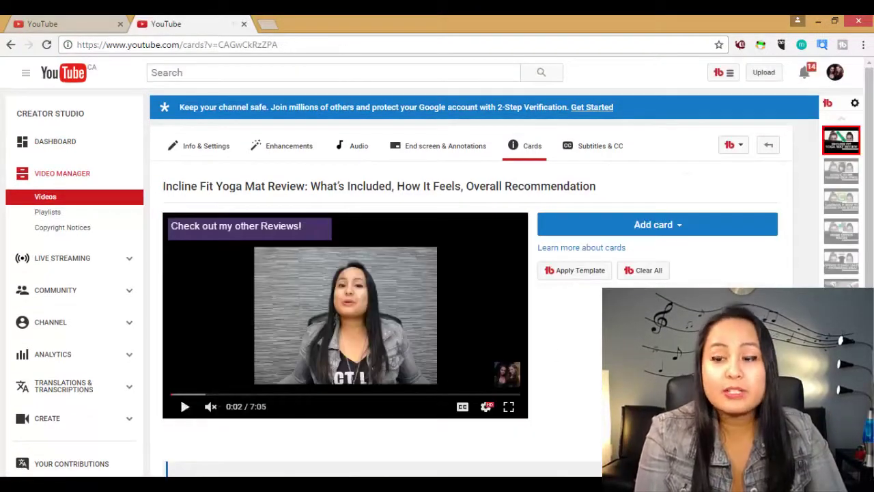
{"action": "scroll", "coordinate": [643, 160], "scroll_direction": "down", "scroll_amount": 1}
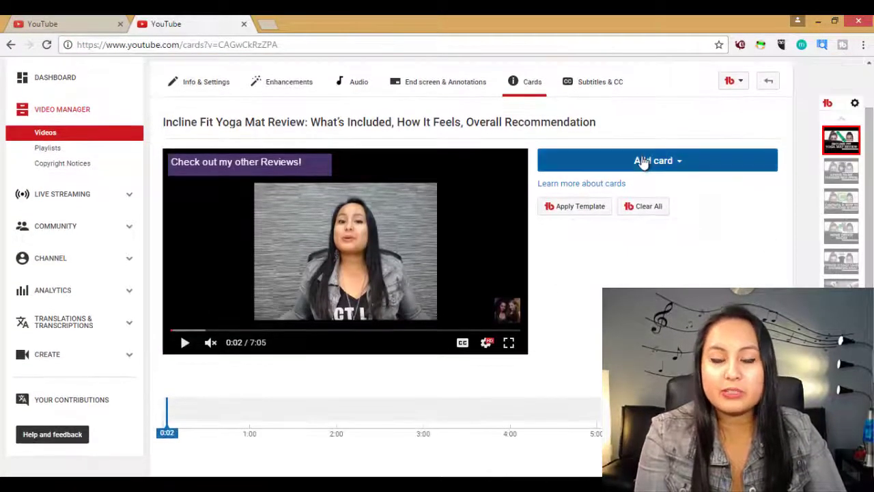
{"action": "left_click", "coordinate": [643, 161]}
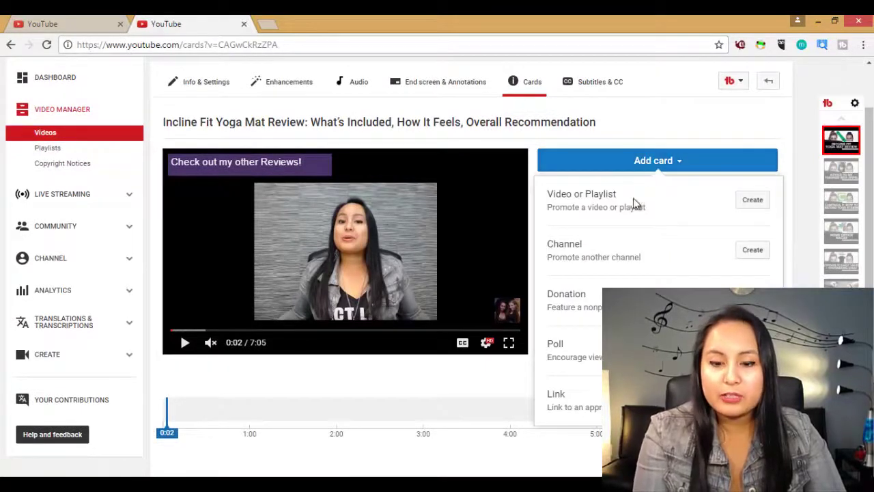
{"action": "left_click", "coordinate": [754, 202]}
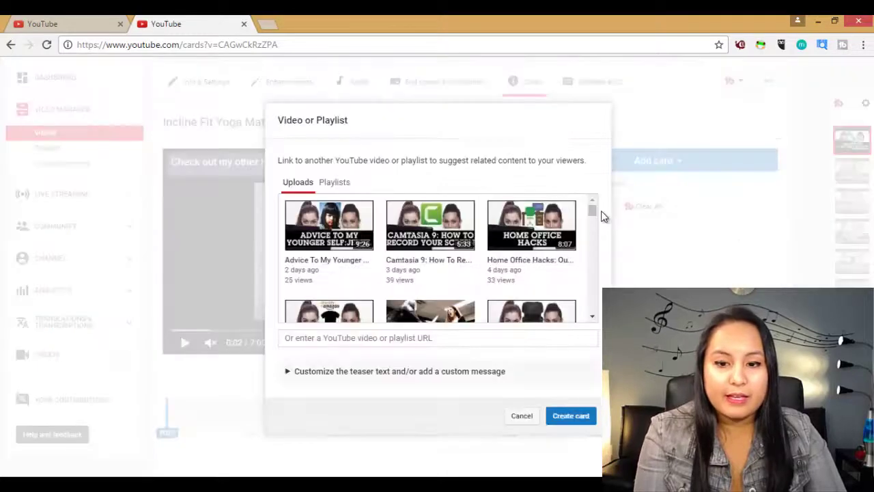
{"action": "scroll", "coordinate": [594, 213], "scroll_direction": "down", "scroll_amount": 1}
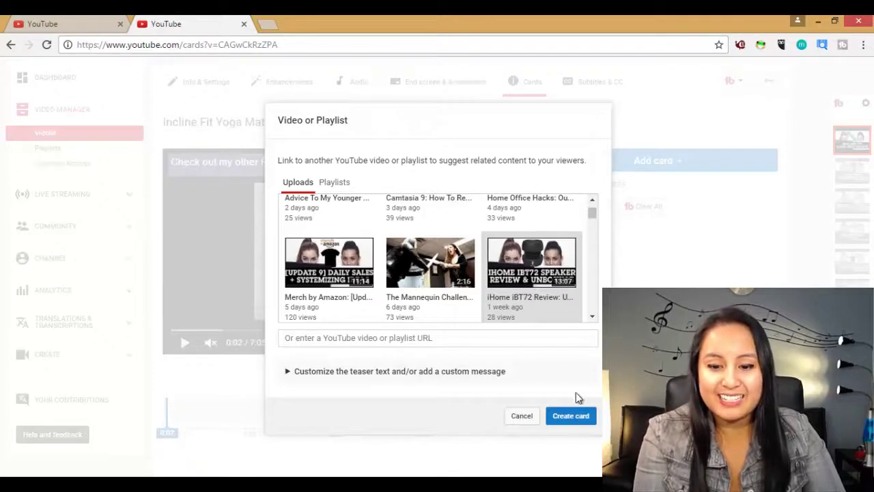
{"action": "left_click", "coordinate": [567, 415]}
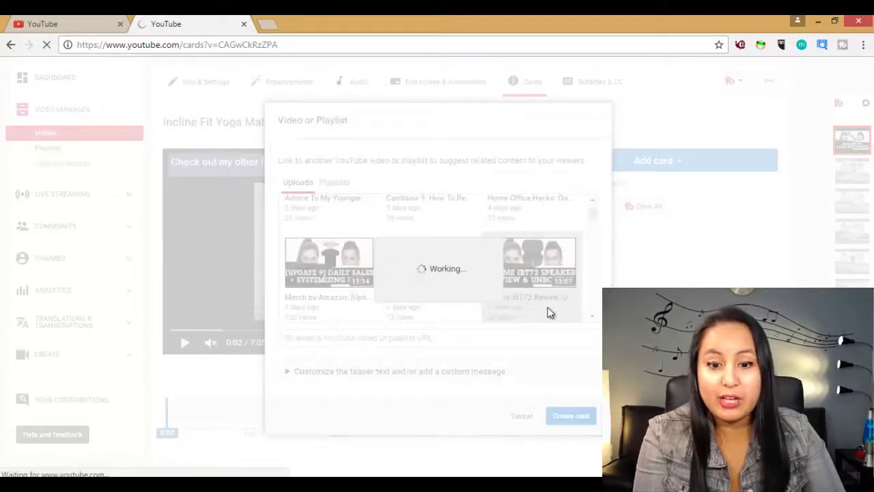
{"action": "scroll", "coordinate": [785, 253], "scroll_direction": "down", "scroll_amount": 2}
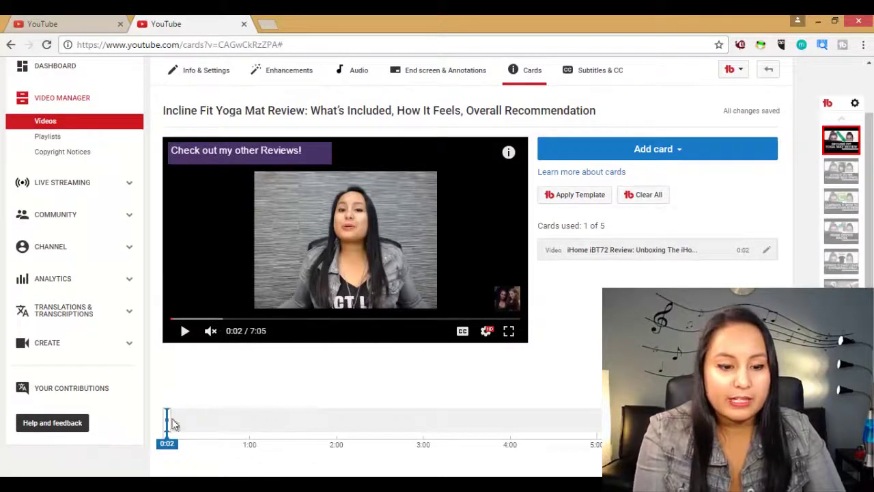
- Move the iHome card to 3:46 and tick 'Set this Video as a Cards Template'
{"action": "mouse_move", "coordinate": [170, 423]}
{"action": "left_mouse_down"}
{"action": "mouse_move", "coordinate": [318, 451]}
{"action": "mouse_move", "coordinate": [503, 452]}
{"action": "mouse_move", "coordinate": [493, 451]}
{"action": "left_mouse_up"}
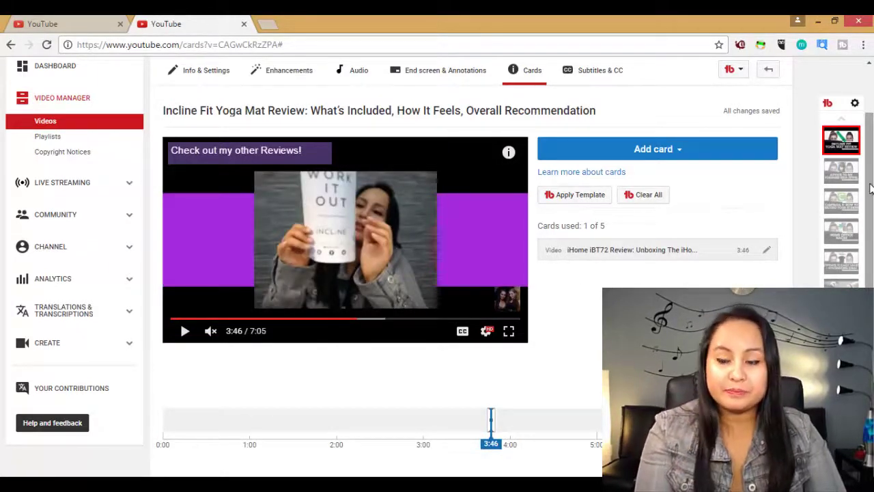
{"action": "scroll", "coordinate": [871, 188], "scroll_direction": "down", "scroll_amount": 3}
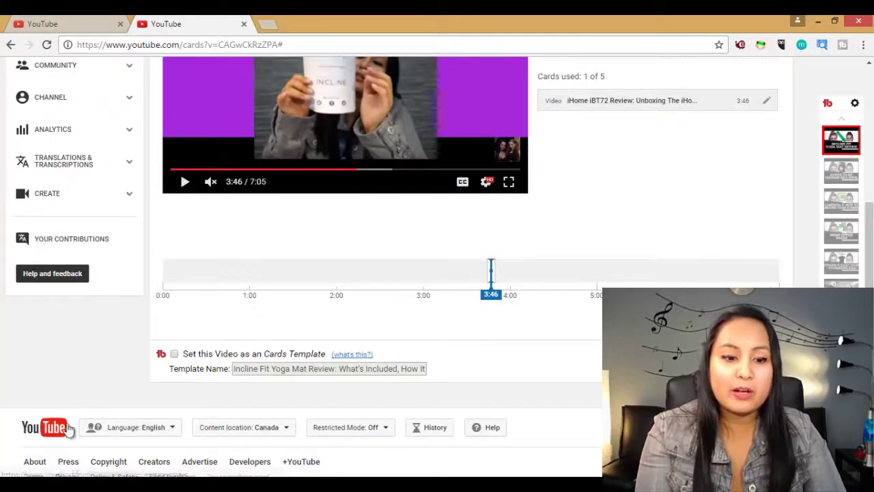
{"action": "left_click", "coordinate": [176, 354]}
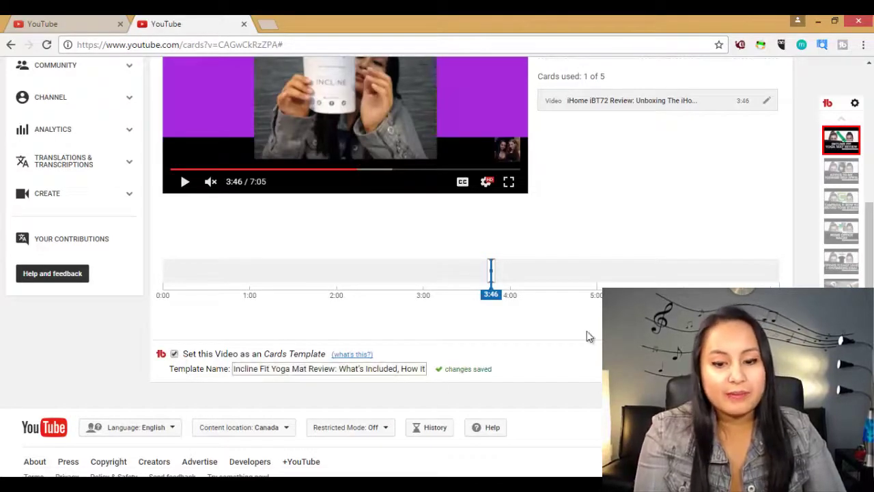
{"action": "scroll", "coordinate": [177, 356], "scroll_direction": "up", "scroll_amount": 3}
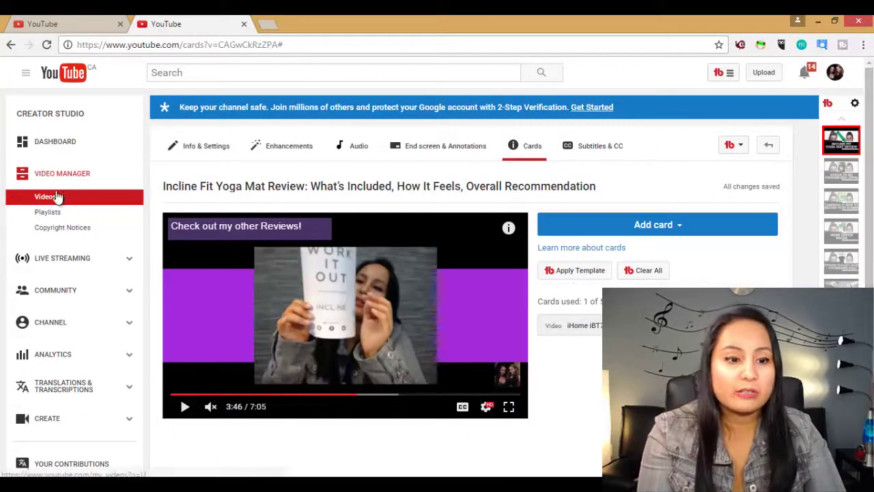
- From Video Manager, apply the Incline Fit Yoga Mat Review cards template to the yoga mat video
{"action": "left_click", "coordinate": [46, 179]}
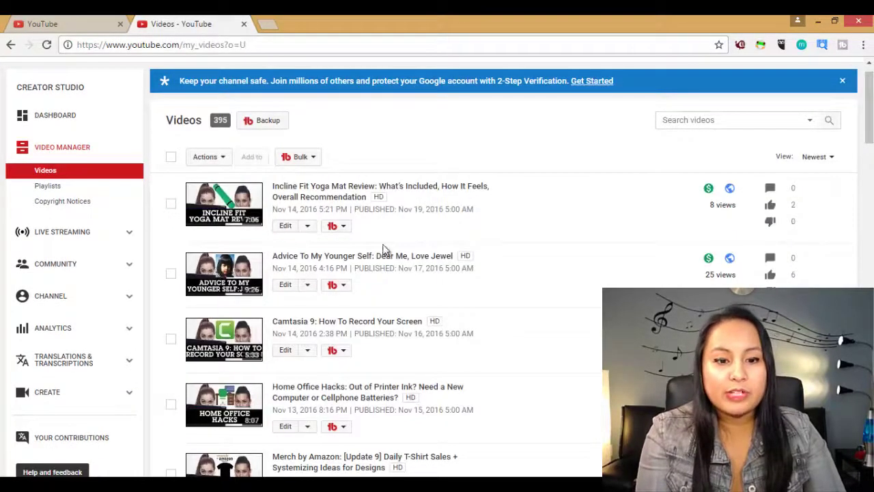
{"action": "left_click", "coordinate": [344, 228]}
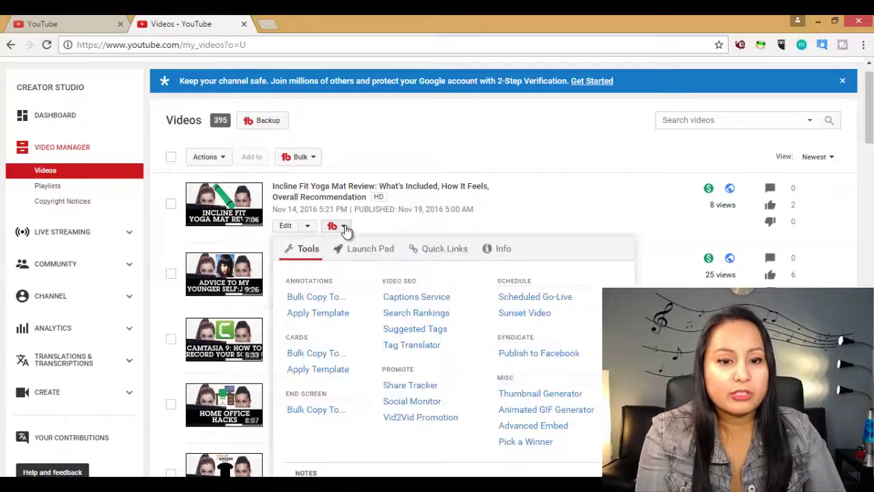
{"action": "left_click", "coordinate": [319, 376]}
{"action": "left_click", "coordinate": [552, 149]}
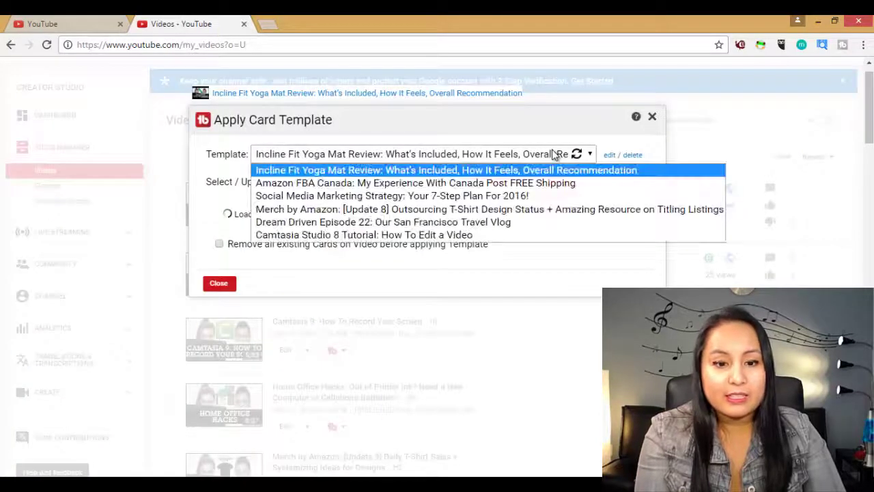
{"action": "left_click", "coordinate": [481, 171]}
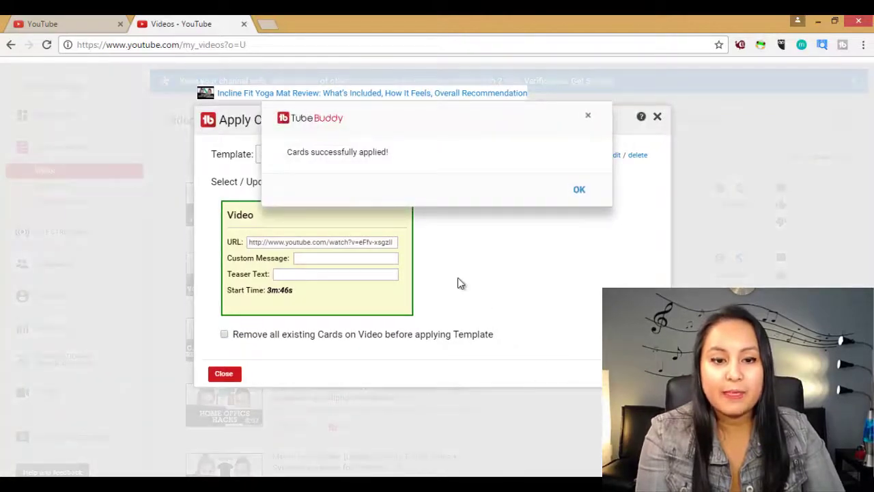
{"action": "left_click", "coordinate": [578, 191]}
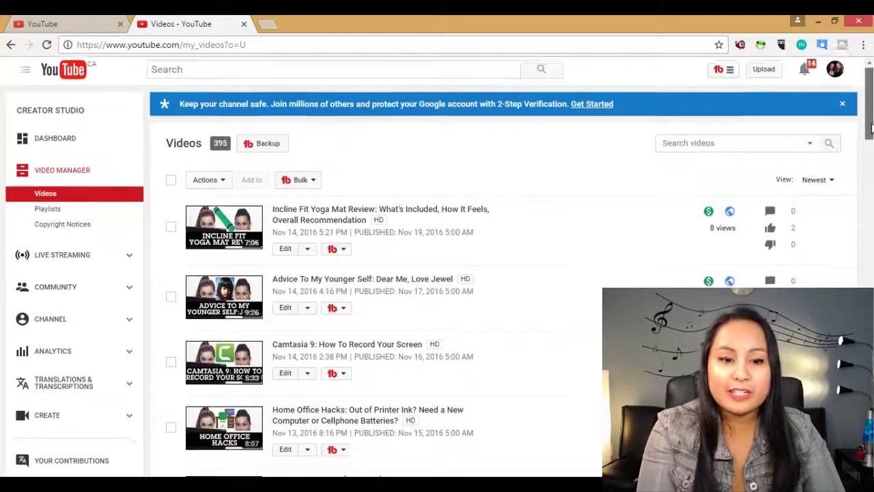
{"action": "scroll", "coordinate": [492, 238], "scroll_direction": "down", "scroll_amount": 2}
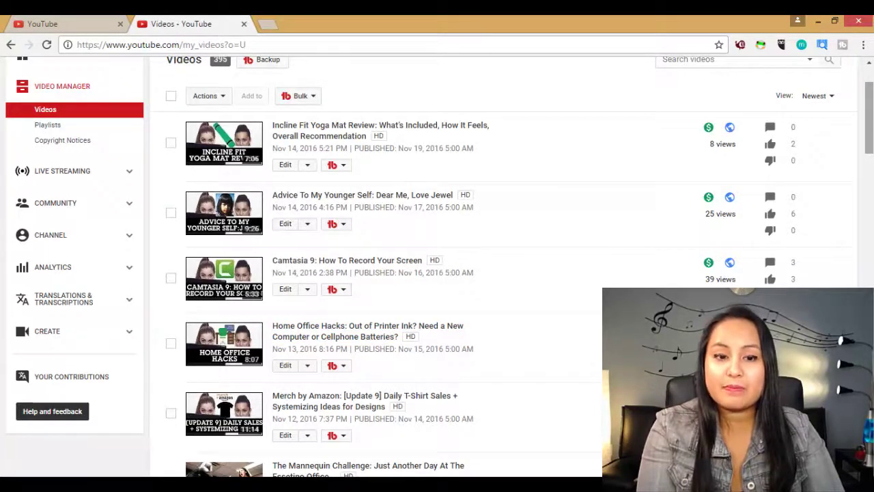
{"action": "left_click_drag", "start_coordinate": [871, 110], "coordinate": [871, 93]}
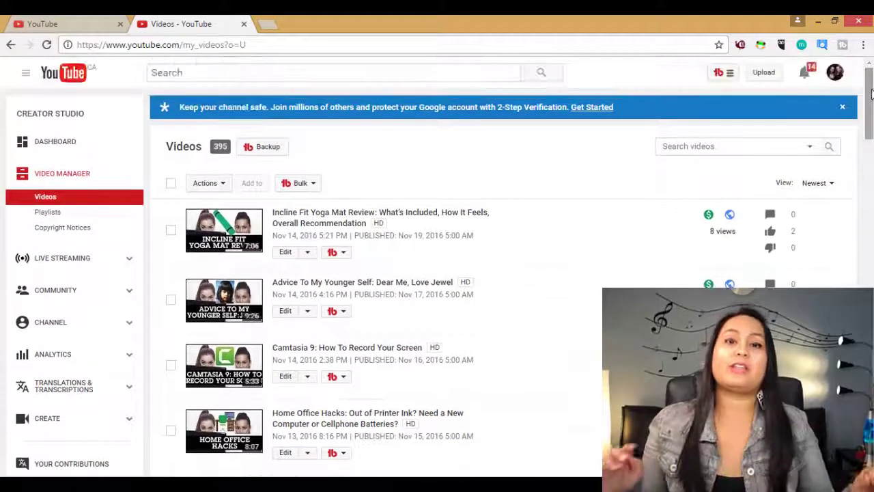